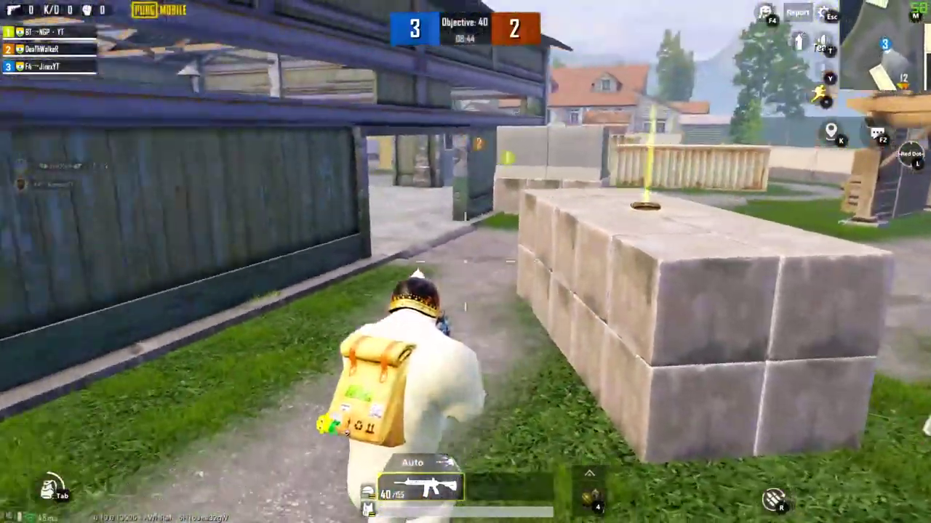
{"action": "left_click", "coordinate": [466, 262]}
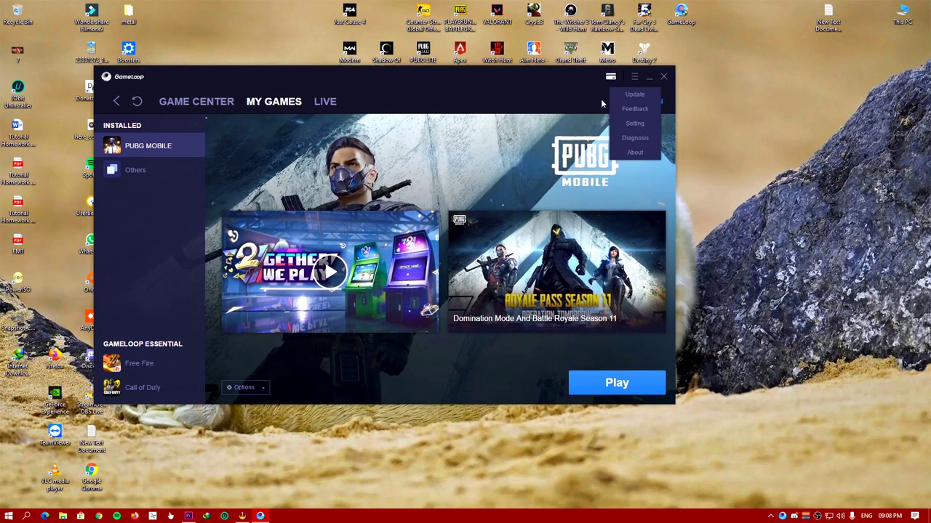
- Check whether an update is available for the emulator
{"action": "left_click", "coordinate": [635, 95]}
{"action": "left_click_drag", "start_coordinate": [498, 239], "coordinate": [486, 204]}
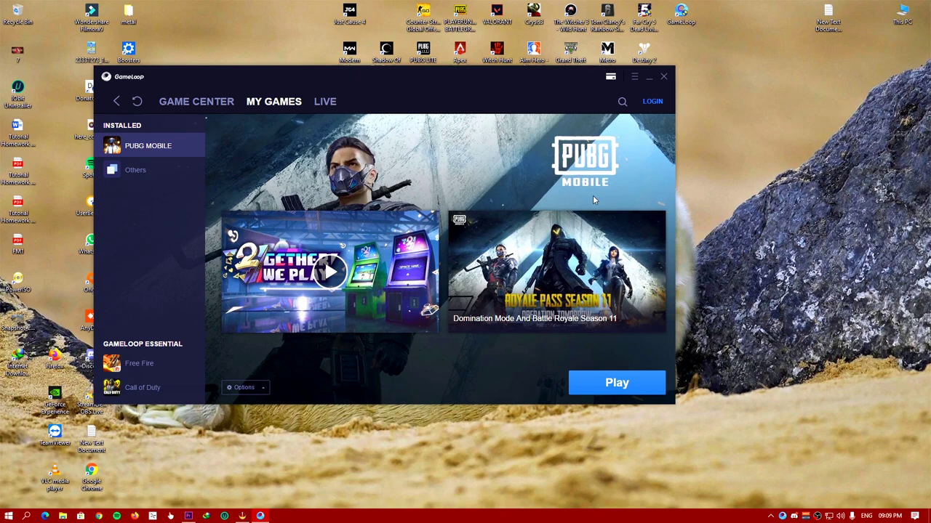
- Open the emulator settings and review the Basics, Engine and Game pages
{"action": "left_click", "coordinate": [634, 78]}
{"action": "left_click", "coordinate": [634, 122]}
{"action": "mouse_move", "coordinate": [443, 118]}
{"action": "left_mouse_down"}
{"action": "mouse_move", "coordinate": [466, 109]}
{"action": "mouse_move", "coordinate": [453, 109]}
{"action": "left_mouse_up"}
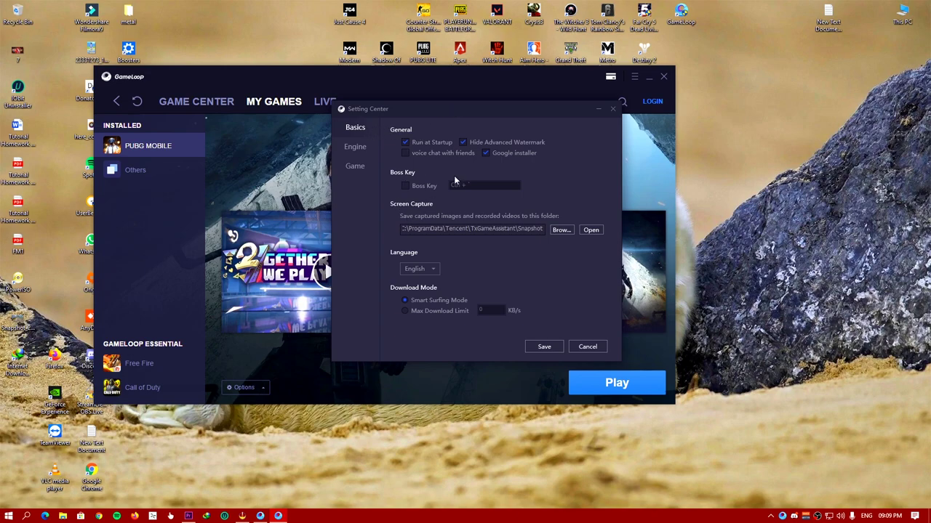
{"action": "left_click", "coordinate": [356, 147]}
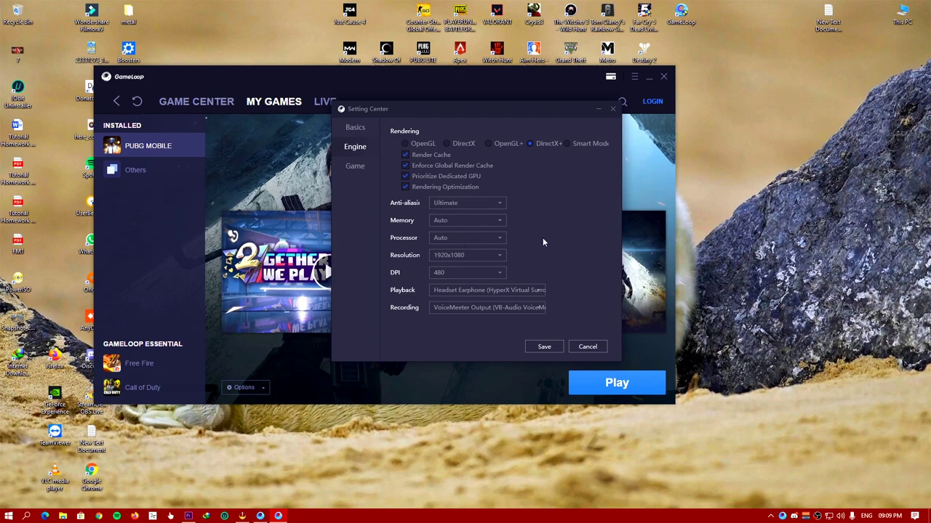
{"action": "left_click", "coordinate": [353, 167]}
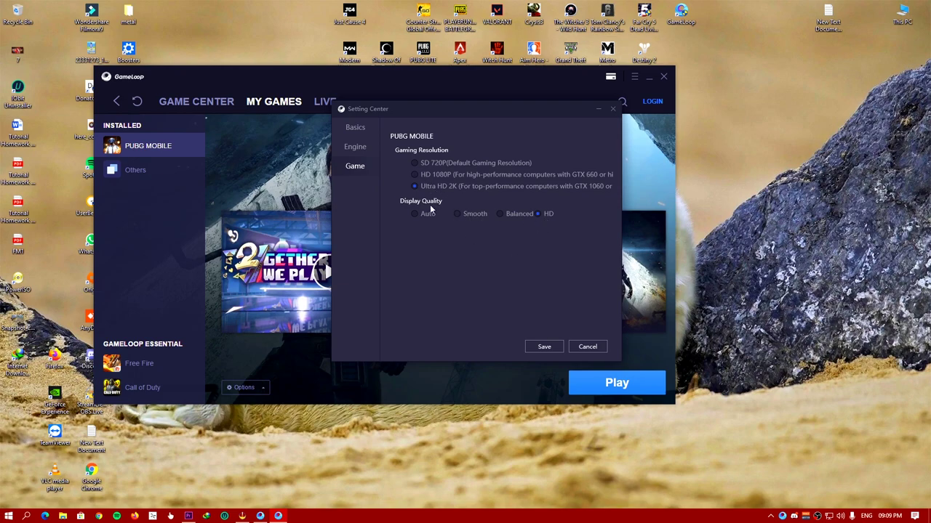
- In the Engine settings, switch rendering to OpenGL+ and set anti-aliasing to Close
{"action": "left_click", "coordinate": [355, 147]}
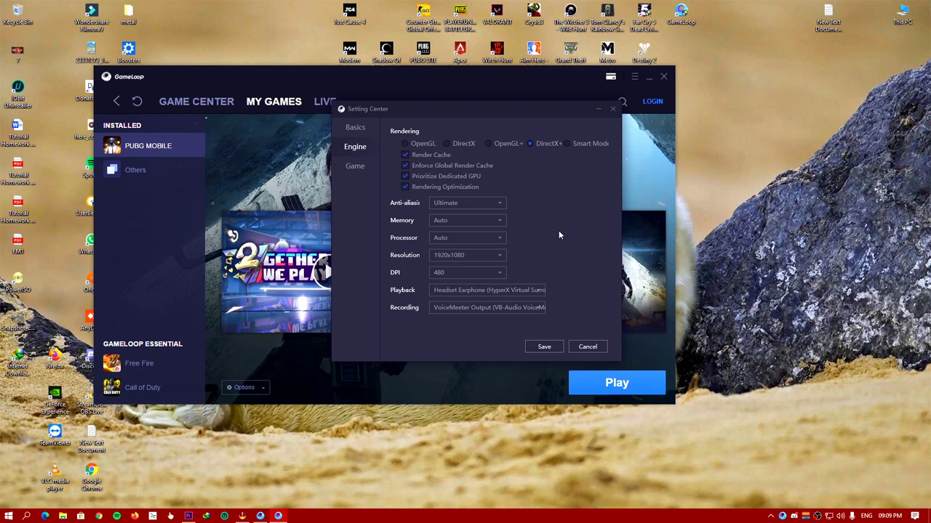
{"action": "left_click", "coordinate": [494, 144]}
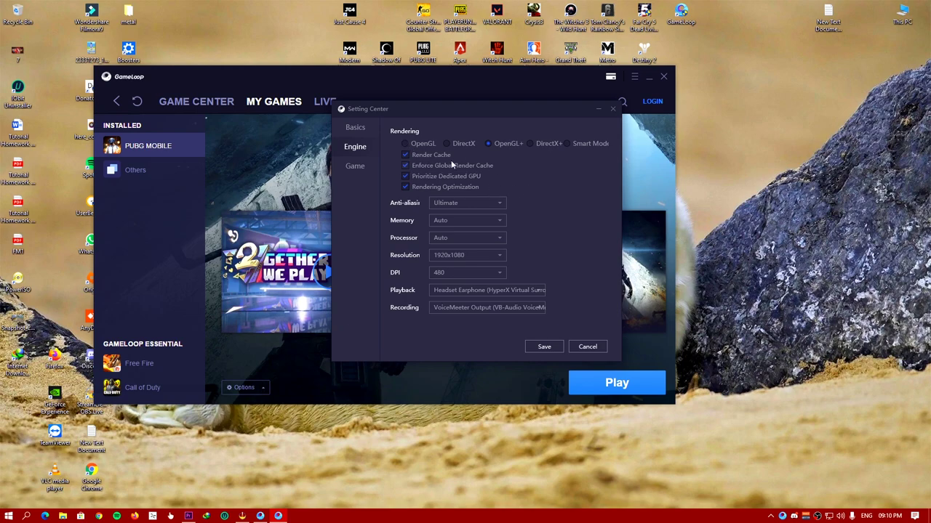
{"action": "left_click", "coordinate": [466, 203]}
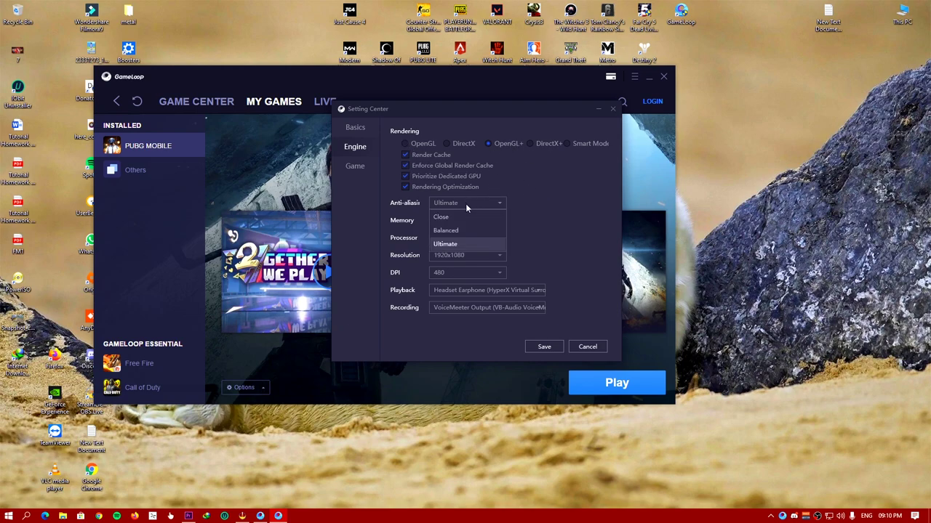
{"action": "left_click", "coordinate": [458, 214]}
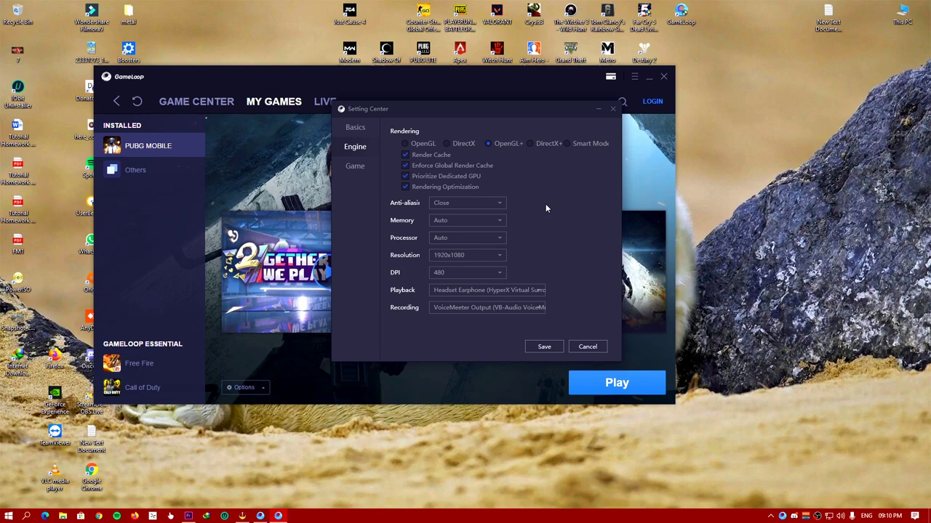
- Look through the available Memory sizes up to 8192MB without choosing a different one
{"action": "left_click", "coordinate": [463, 222]}
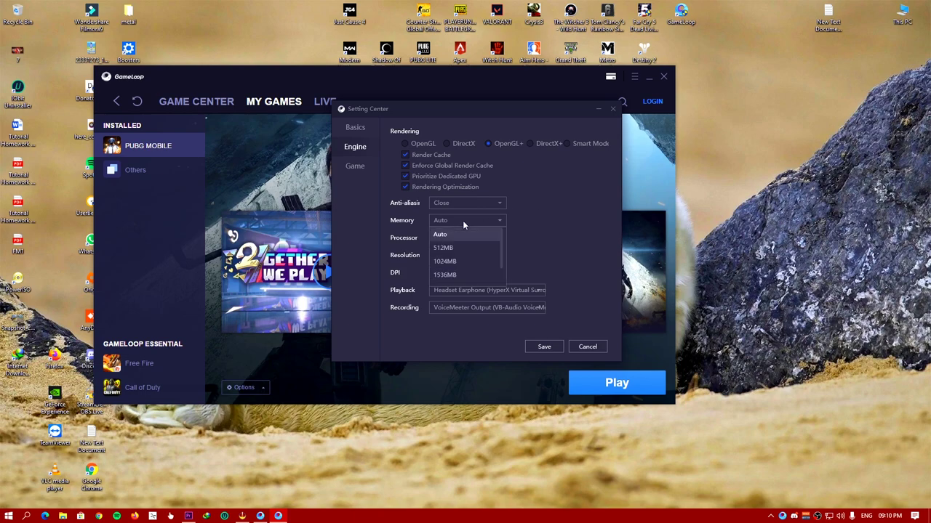
{"action": "scroll", "coordinate": [462, 243], "scroll_direction": "down", "scroll_amount": 3}
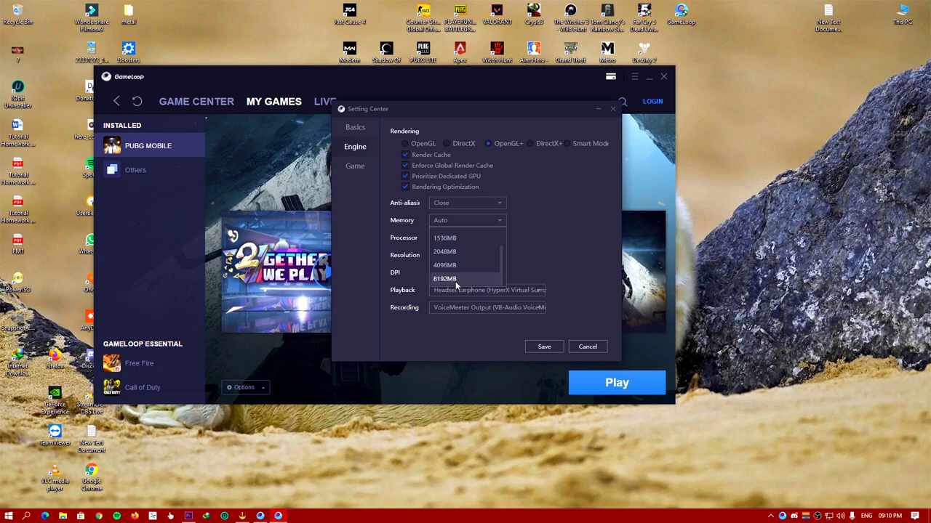
{"action": "left_click", "coordinate": [565, 253]}
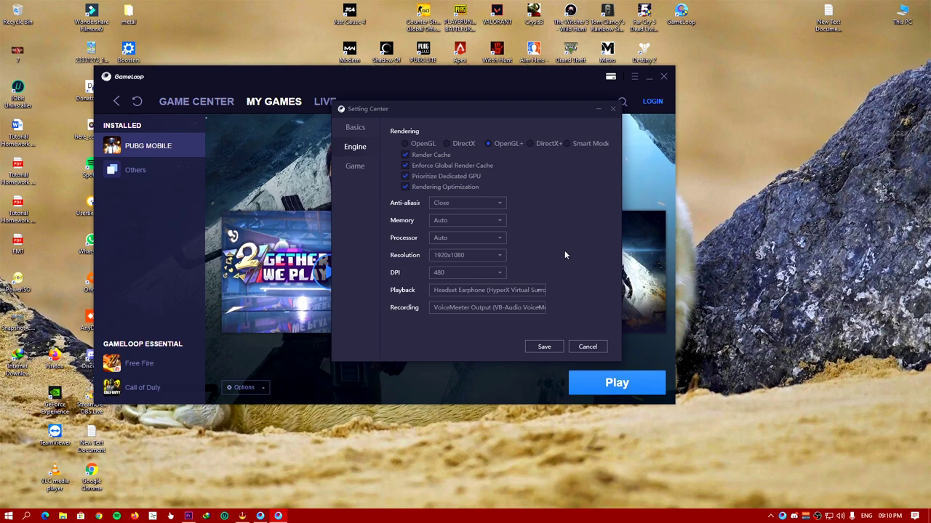
- Set the engine resolution to 1024x576 and the DPI to 160
{"action": "left_click", "coordinate": [498, 256]}
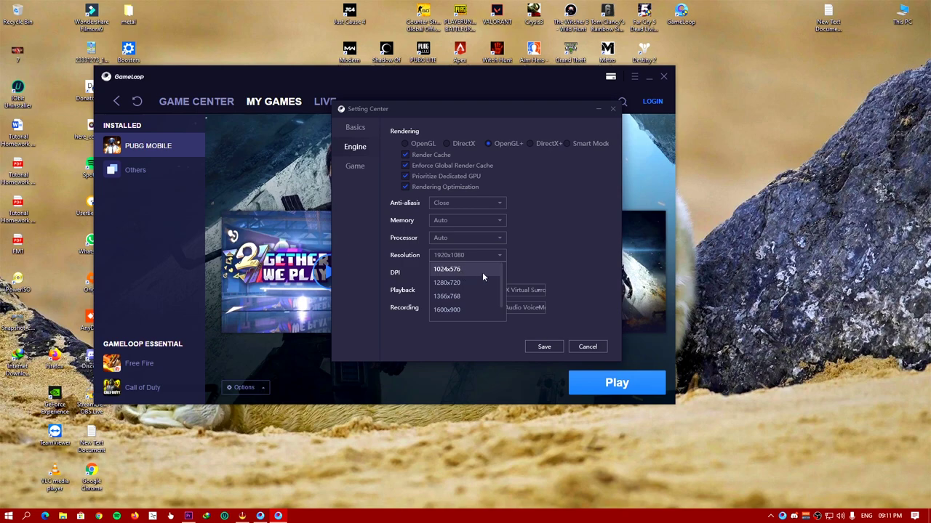
{"action": "left_click", "coordinate": [558, 268]}
{"action": "left_click", "coordinate": [493, 256]}
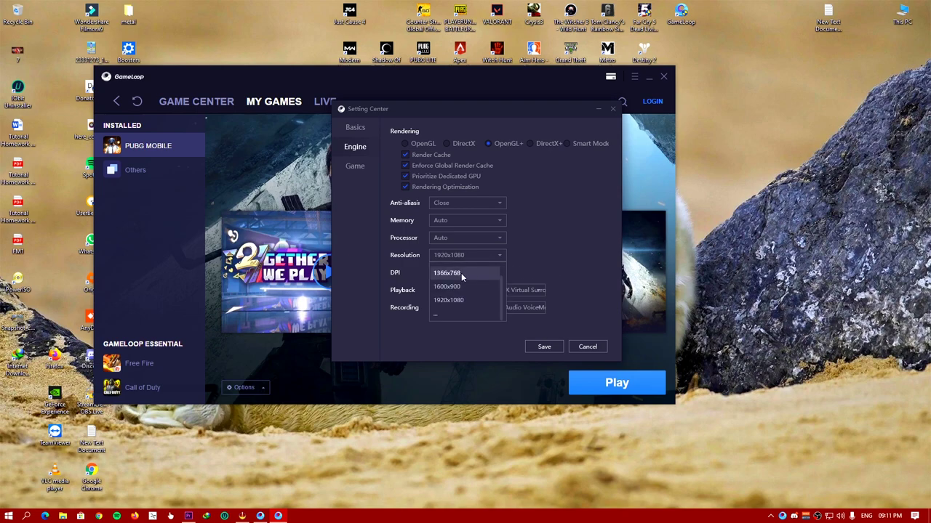
{"action": "left_click", "coordinate": [460, 273]}
{"action": "left_click", "coordinate": [495, 273]}
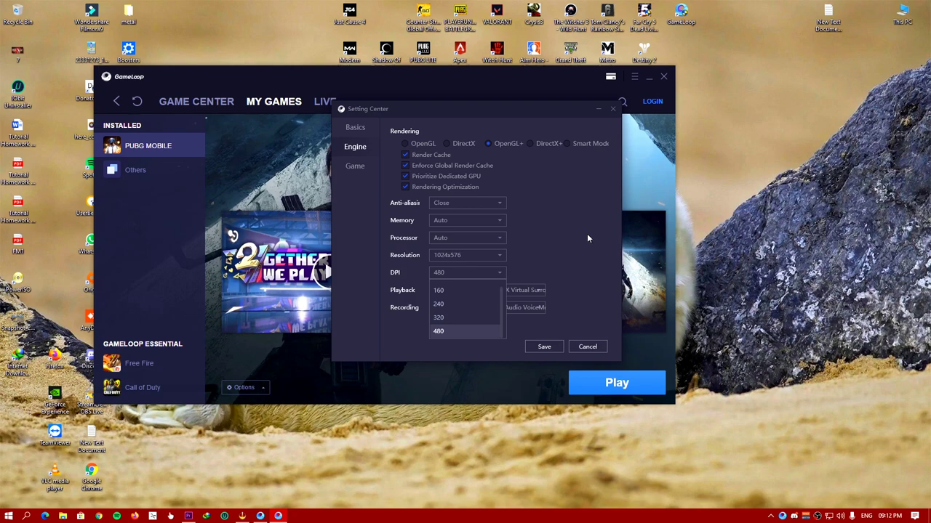
{"action": "left_click", "coordinate": [452, 290]}
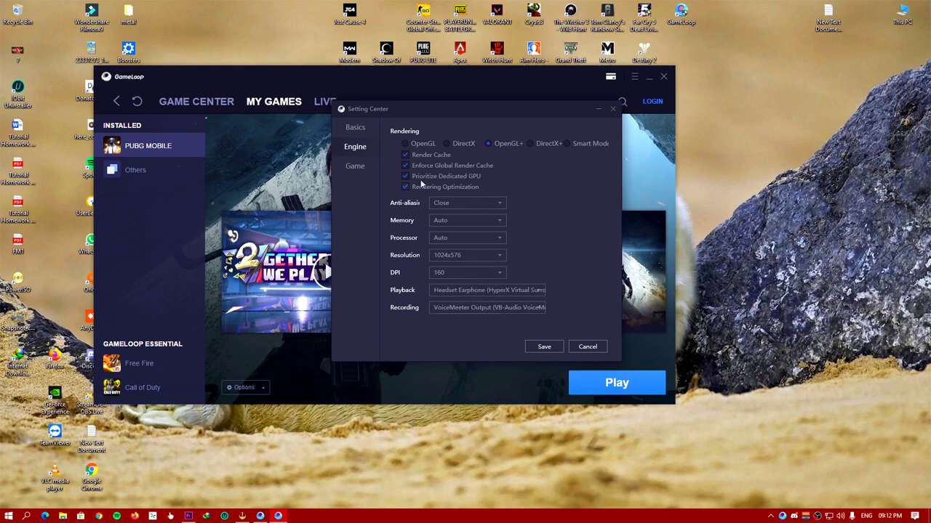
- Review the PUBG MOBILE gaming resolution and display quality options, and save the emulator settings
{"action": "left_click", "coordinate": [355, 166]}
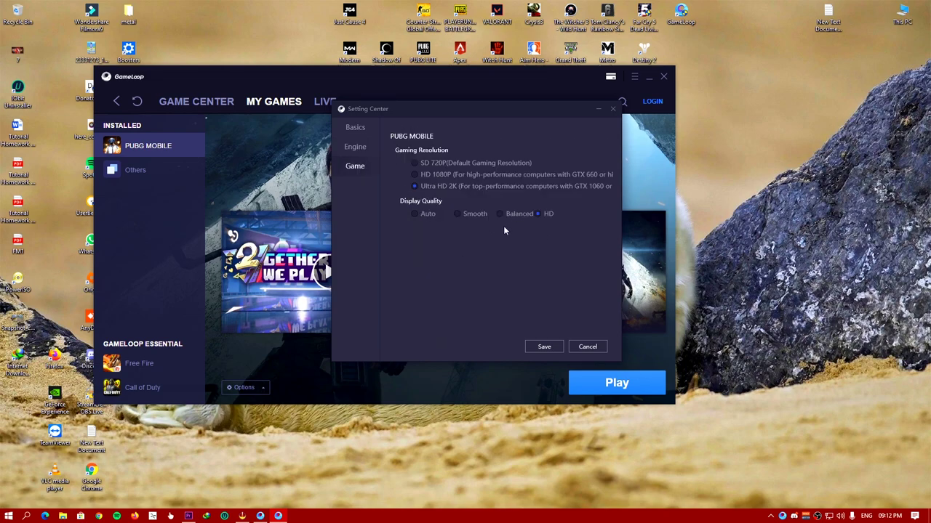
{"action": "left_click", "coordinate": [354, 148]}
{"action": "left_click", "coordinate": [356, 166]}
{"action": "left_click", "coordinate": [542, 348]}
{"action": "left_click", "coordinate": [552, 251]}
- Reopen the emulator's Engine settings, set the DPI to 120 and save
{"action": "left_click", "coordinate": [634, 79]}
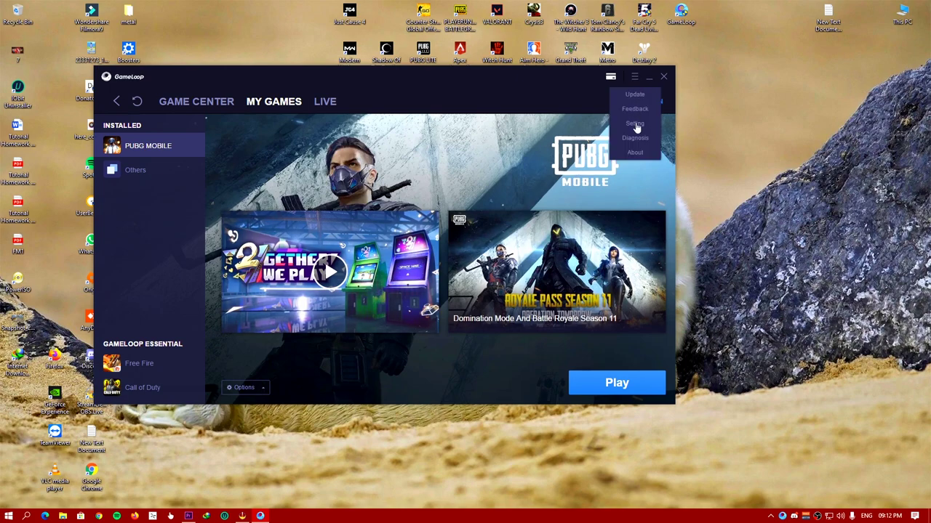
{"action": "left_click", "coordinate": [635, 126]}
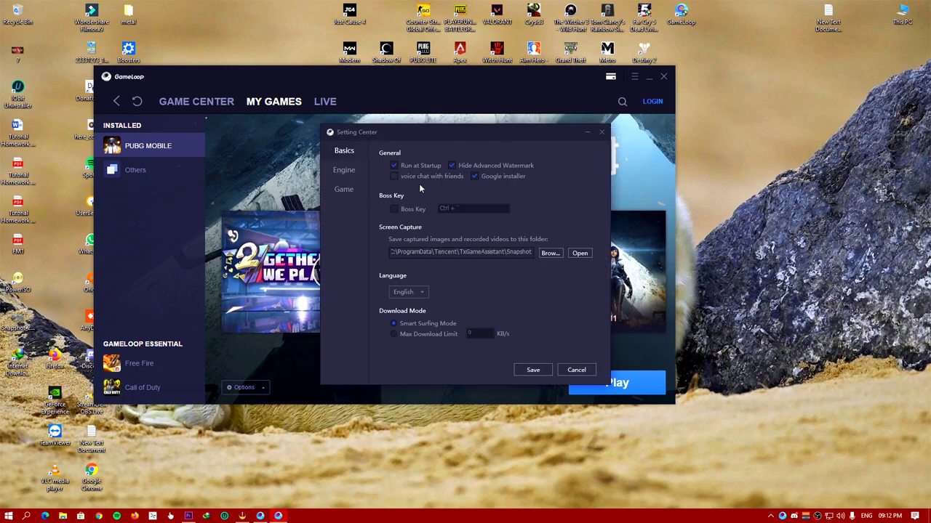
{"action": "left_click", "coordinate": [343, 170]}
{"action": "left_click", "coordinate": [451, 294]}
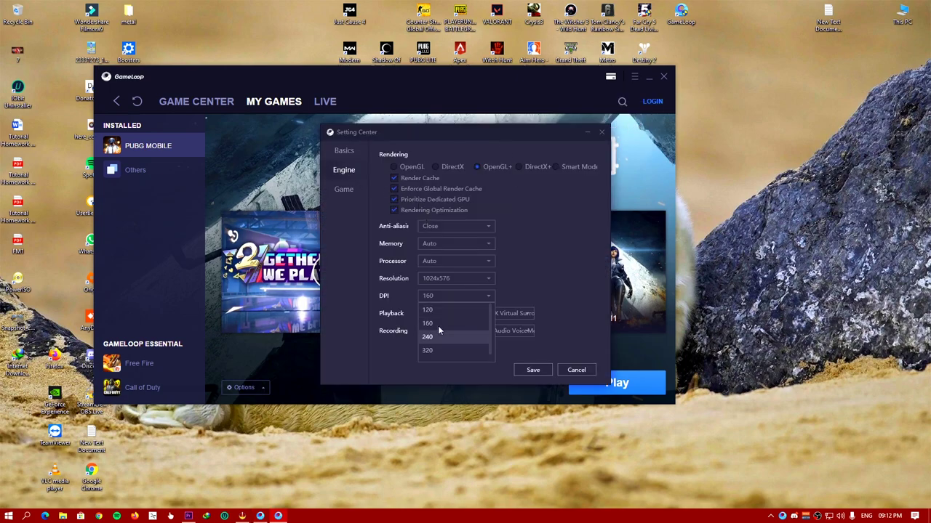
{"action": "scroll", "coordinate": [439, 324], "scroll_direction": "up", "scroll_amount": 1}
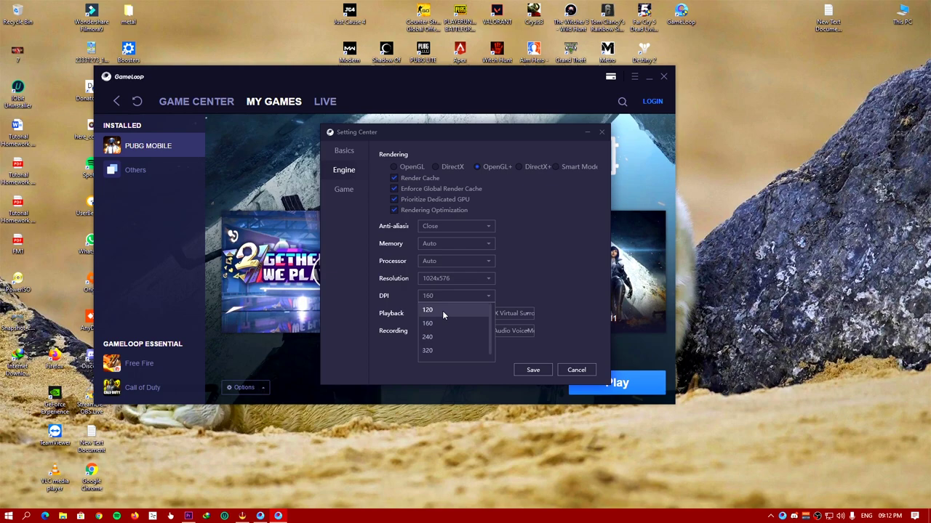
{"action": "left_click", "coordinate": [443, 314]}
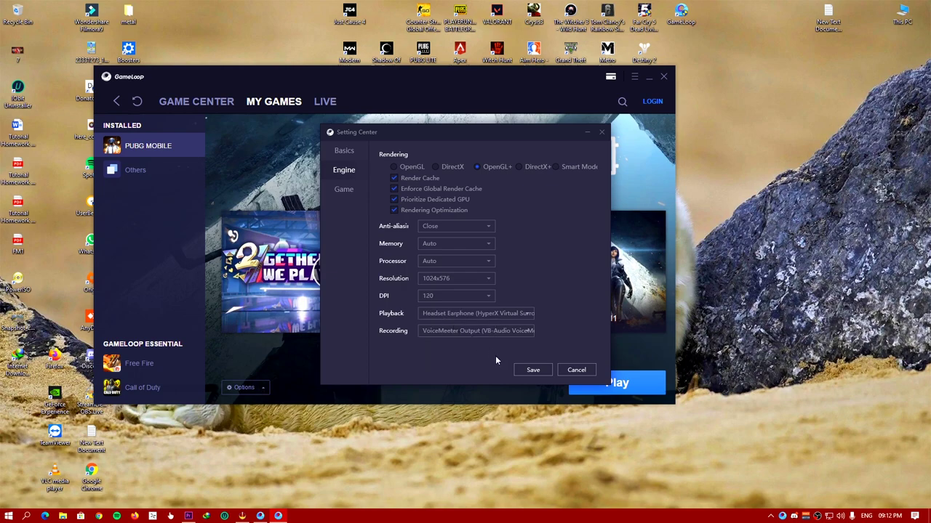
{"action": "left_click", "coordinate": [531, 370]}
{"action": "left_click", "coordinate": [544, 274]}
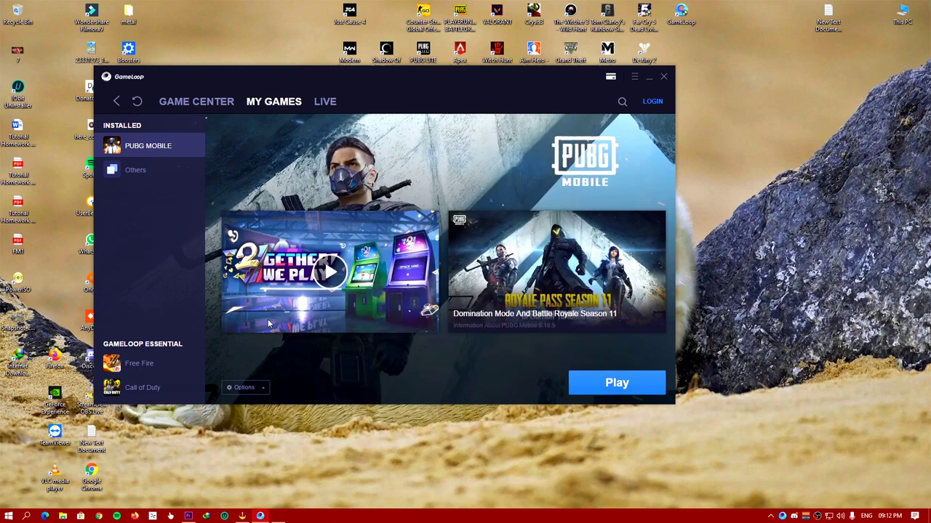
- Launch PUBG MOBILE and dismiss the emulator detection notice
{"action": "left_click", "coordinate": [591, 391]}
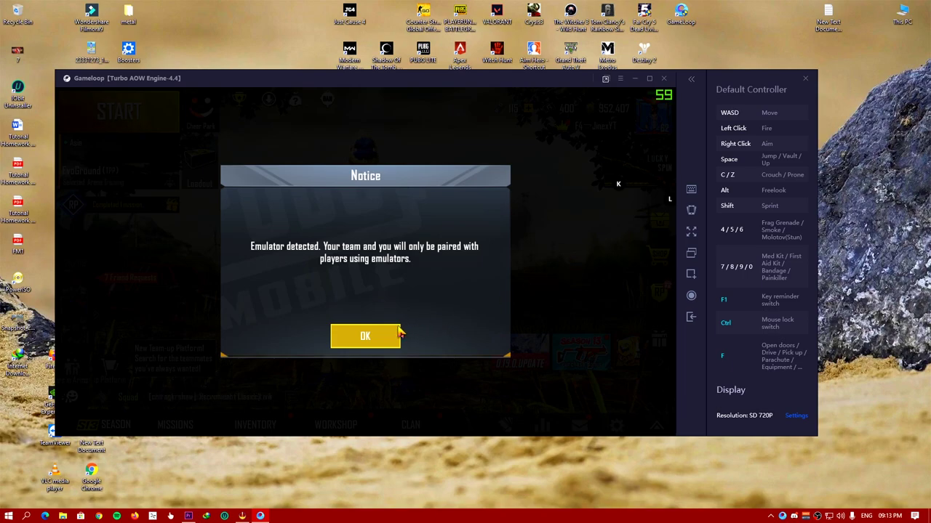
{"action": "left_click", "coordinate": [393, 335]}
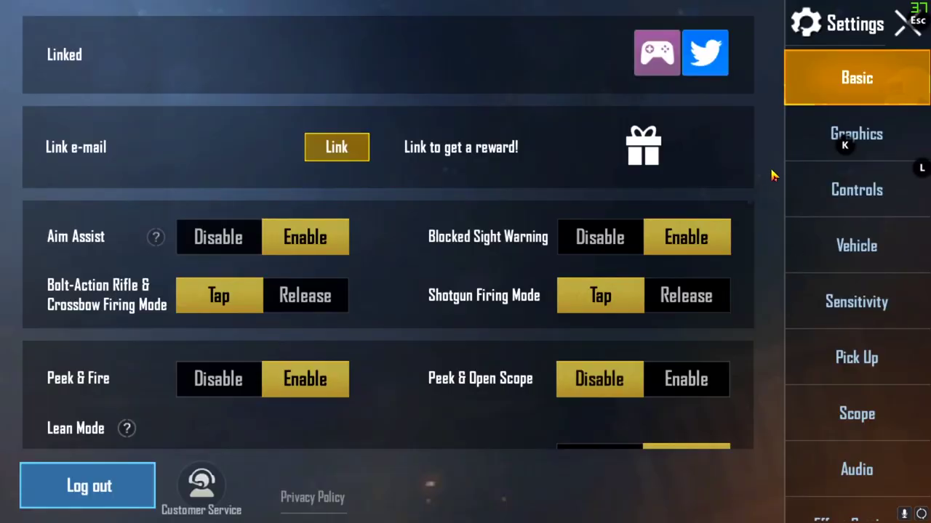
- Enable anti-aliasing in the game's Graphics settings, apply the change and return to the lobby
{"action": "scroll", "coordinate": [409, 204], "scroll_direction": "down", "scroll_amount": 5}
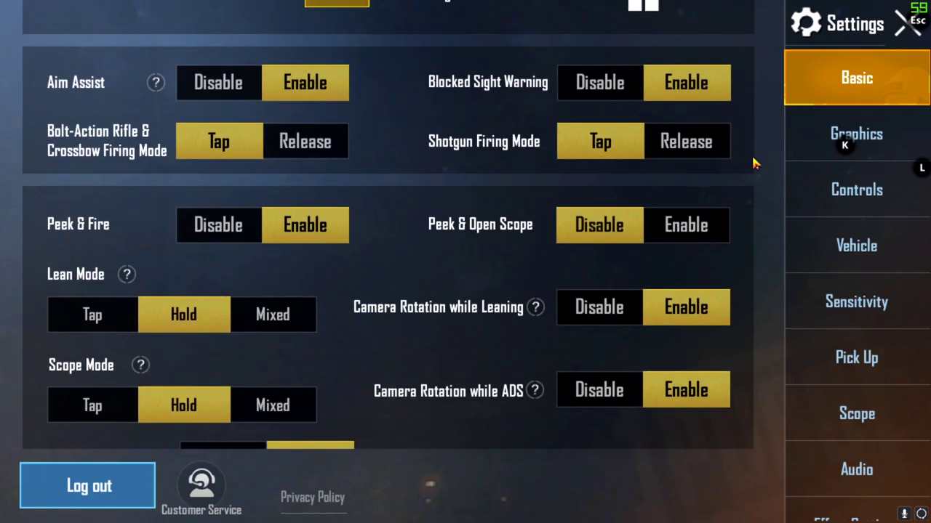
{"action": "key", "text": "k"}
{"action": "scroll", "coordinate": [459, 184], "scroll_direction": "down", "scroll_amount": 5}
{"action": "left_click", "coordinate": [181, 258]}
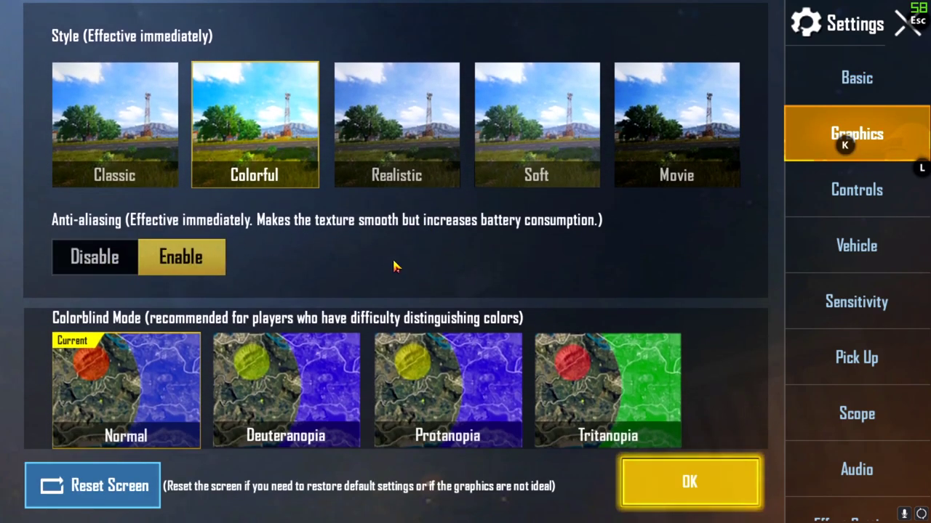
{"action": "left_click", "coordinate": [737, 498]}
{"action": "left_click", "coordinate": [460, 375]}
{"action": "key", "text": "Escape"}
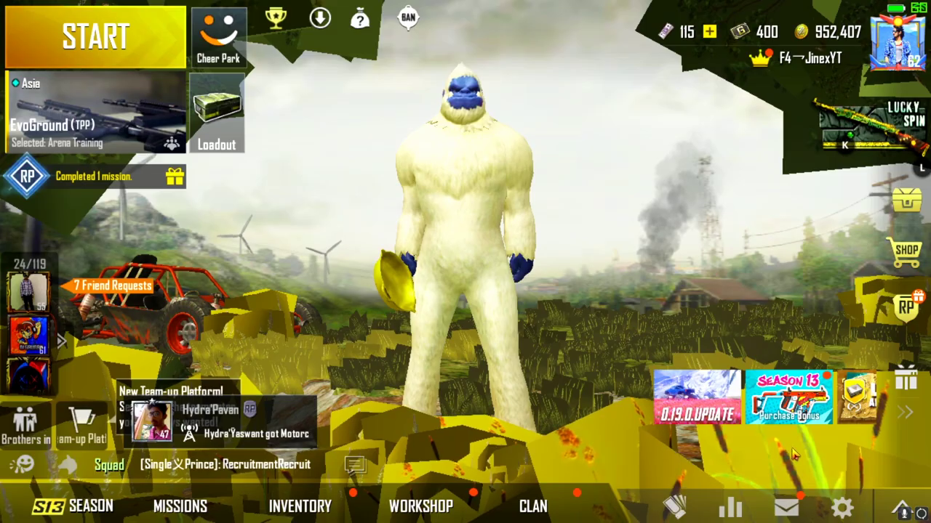
- Disable anti-aliasing in the game's Graphics settings, apply it and review the graphics quality, frame rate and style options
{"action": "left_click", "coordinate": [844, 506]}
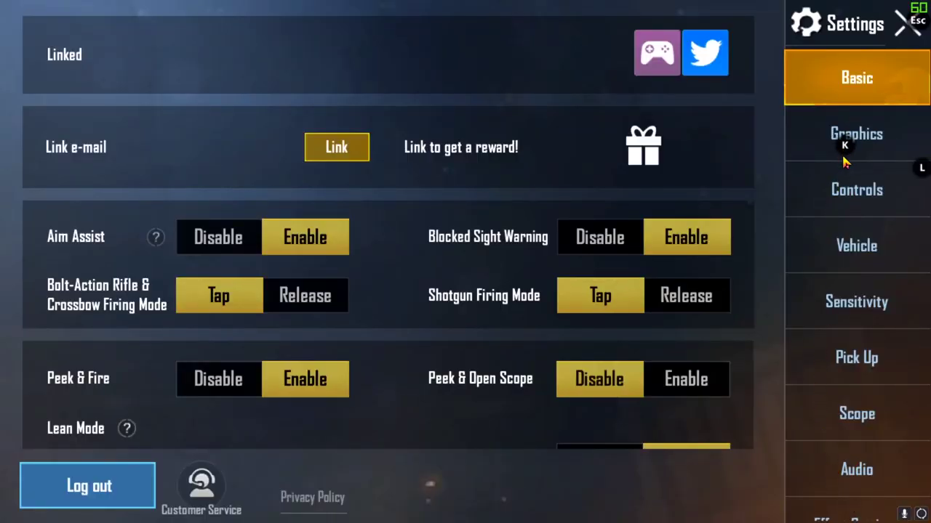
{"action": "left_click", "coordinate": [843, 148]}
{"action": "scroll", "coordinate": [586, 150], "scroll_direction": "down", "scroll_amount": 5}
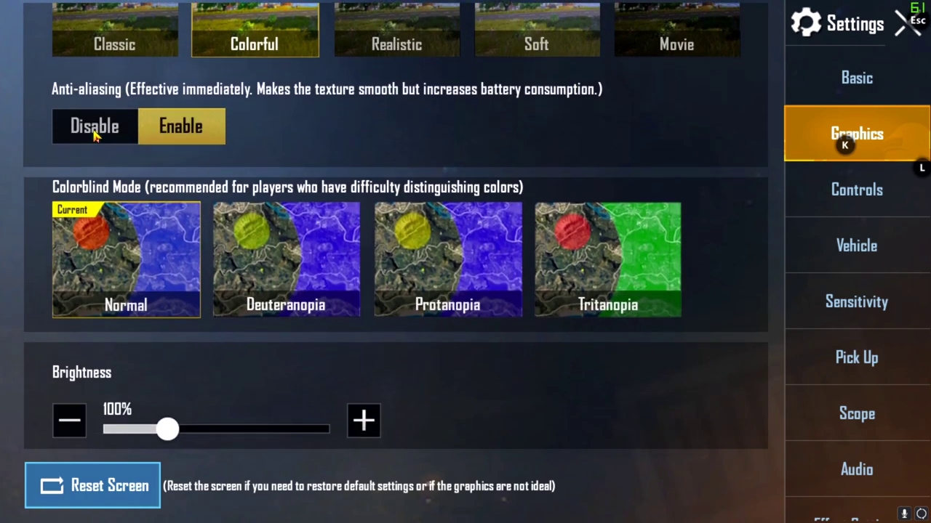
{"action": "left_click", "coordinate": [95, 127]}
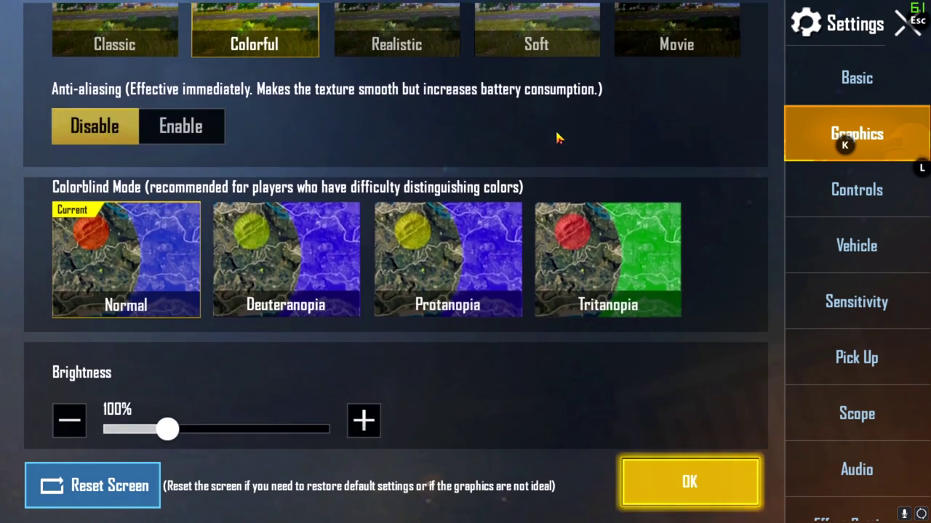
{"action": "left_click", "coordinate": [690, 484]}
{"action": "left_click", "coordinate": [480, 375]}
{"action": "scroll", "coordinate": [630, 254], "scroll_direction": "up", "scroll_amount": 5}
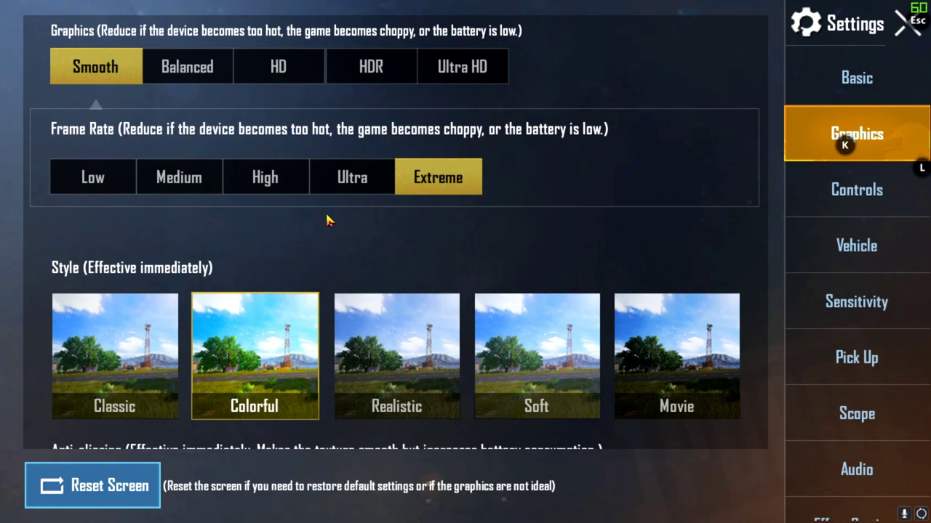
{"action": "scroll", "coordinate": [500, 230], "scroll_direction": "down", "scroll_amount": 5}
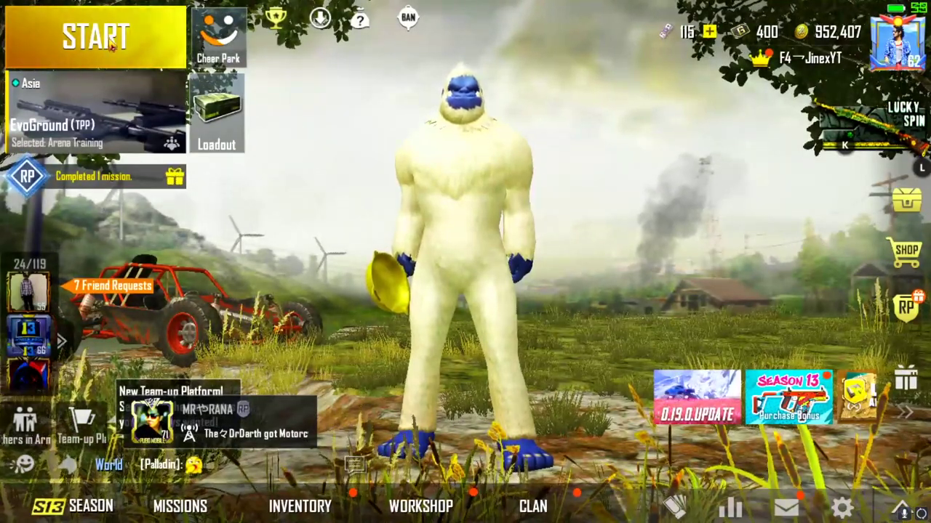
- Start the selected EvoGround Arena Training match and move the character forward
{"action": "left_click", "coordinate": [111, 45]}
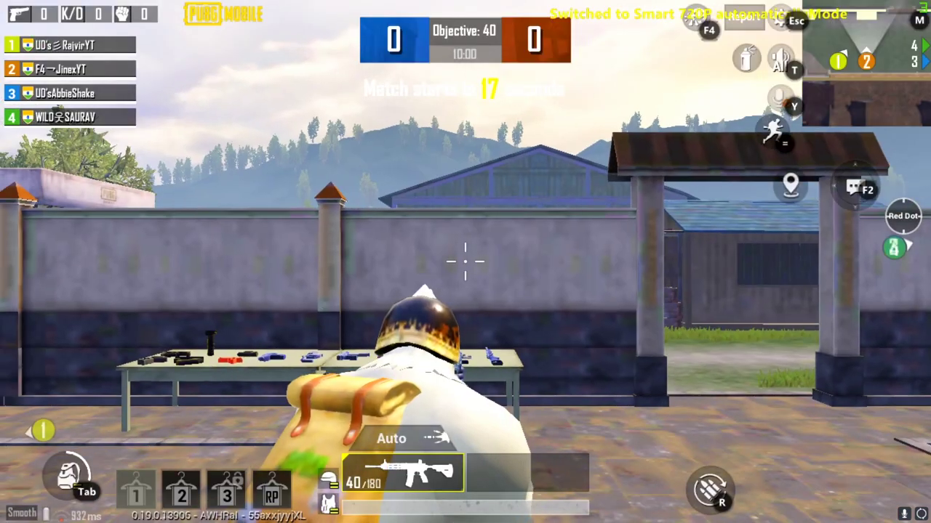
{"action": "key", "text": "w"}
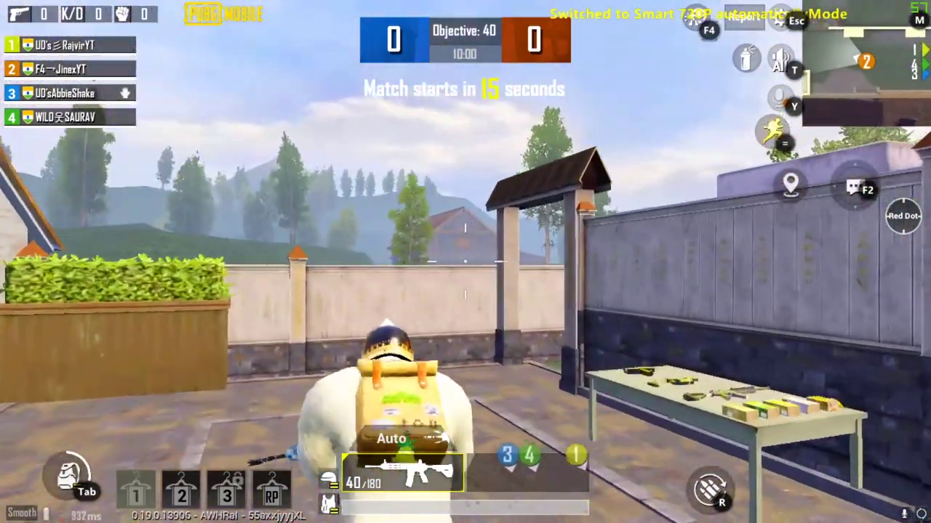